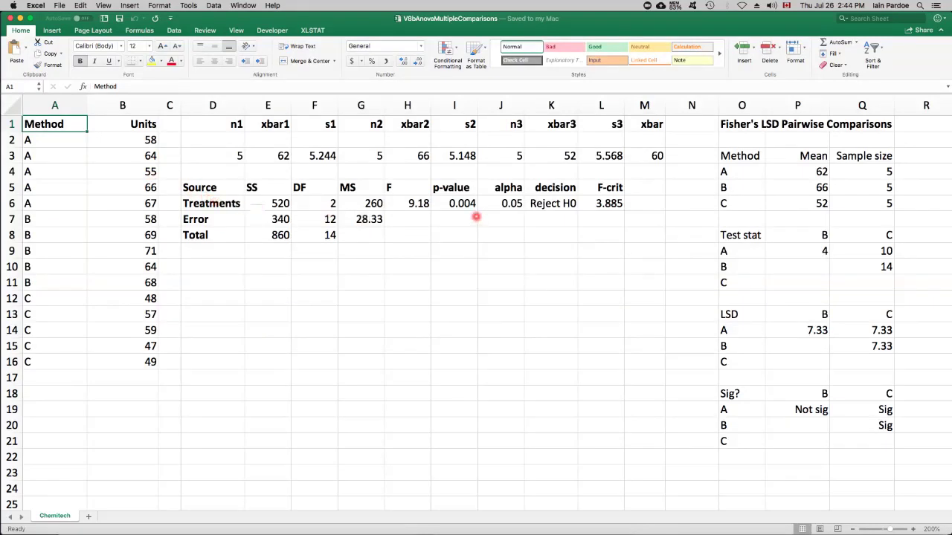
{"action": "left_click", "coordinate": [404, 203]}
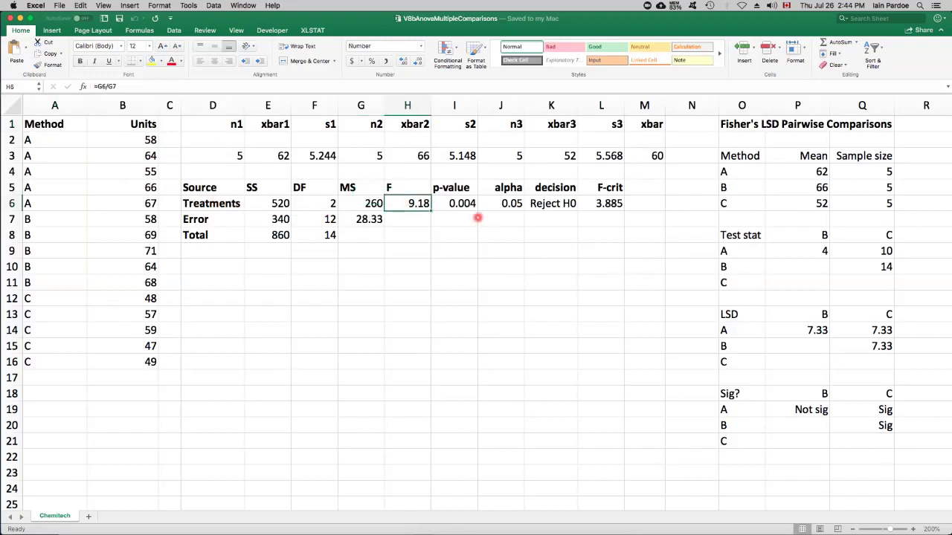
{"action": "left_click", "coordinate": [456, 203]}
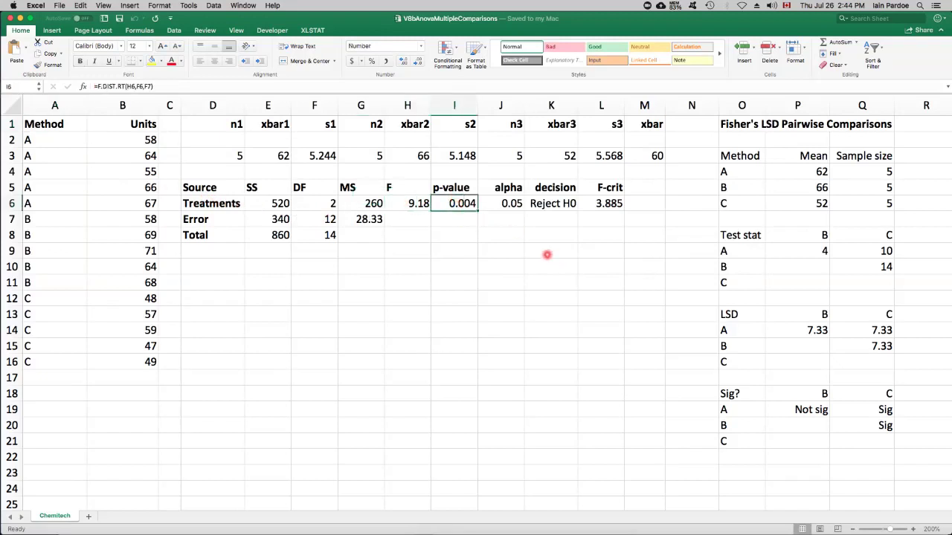
{"action": "left_click", "coordinate": [554, 203]}
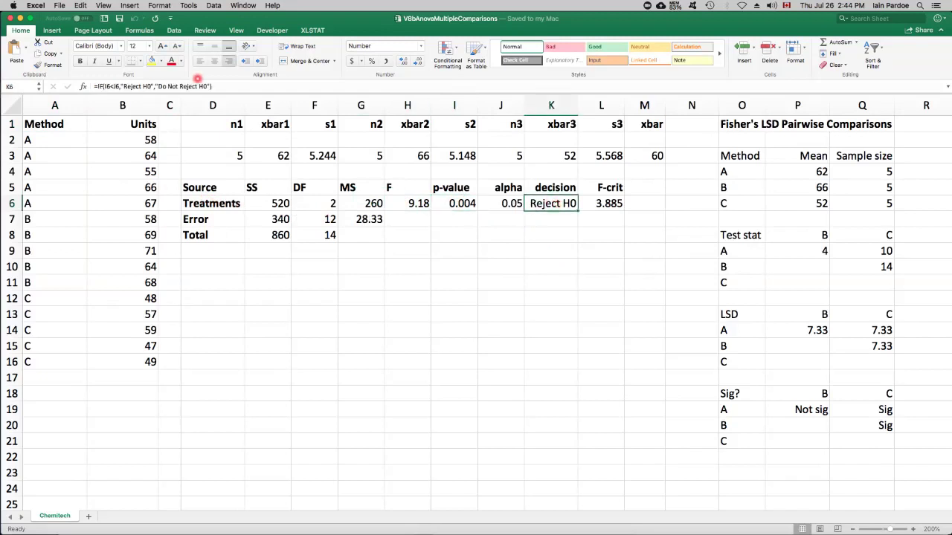
{"action": "left_click", "coordinate": [223, 85]}
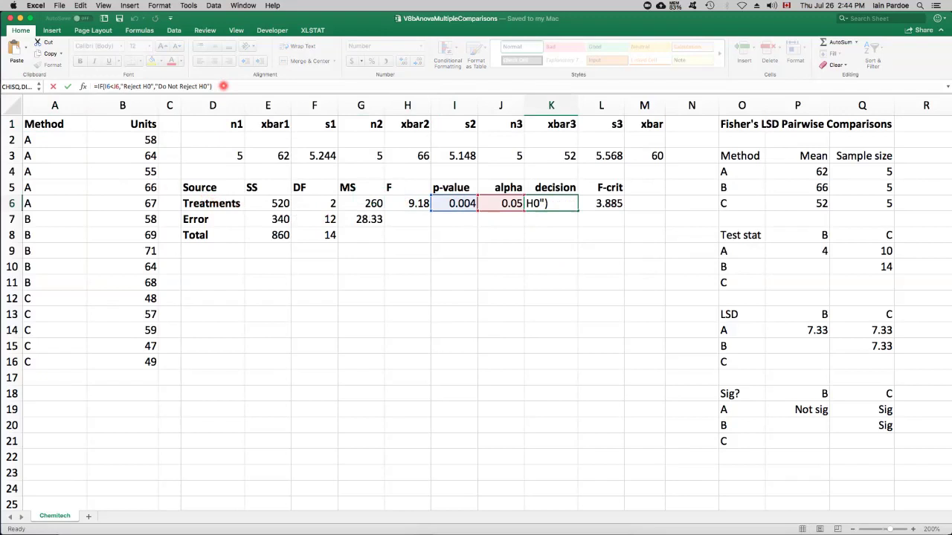
{"action": "key", "text": "Return"}
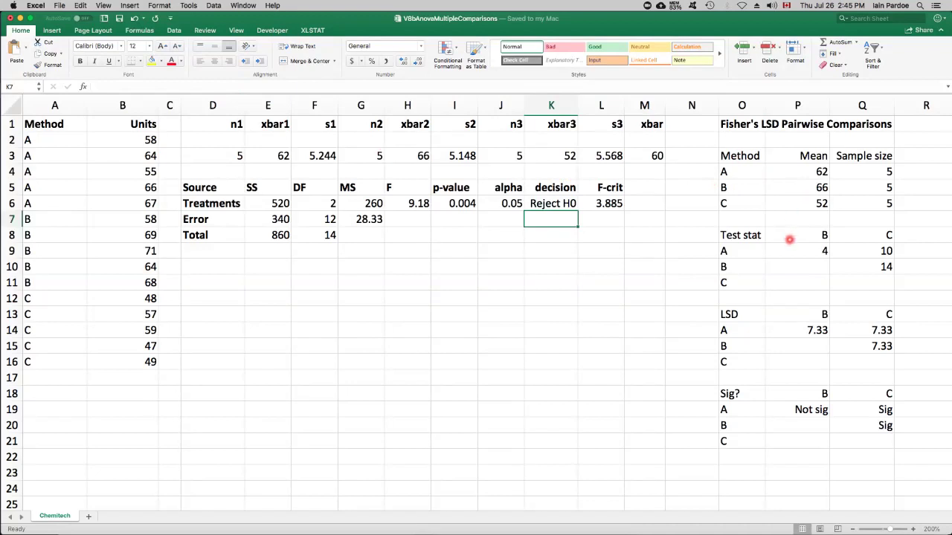
{"action": "scroll", "coordinate": [790, 238], "scroll_direction": "down", "scroll_amount": 1}
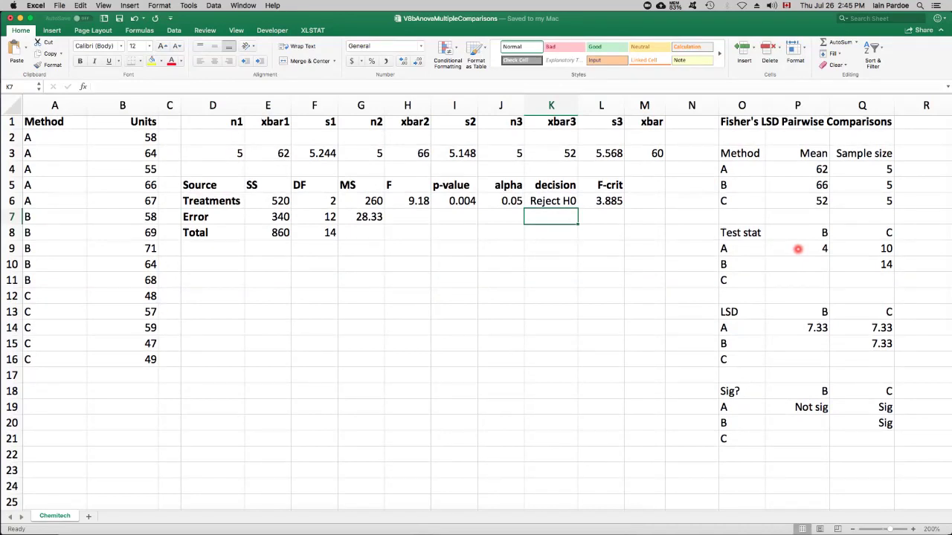
{"action": "left_click", "coordinate": [797, 249]}
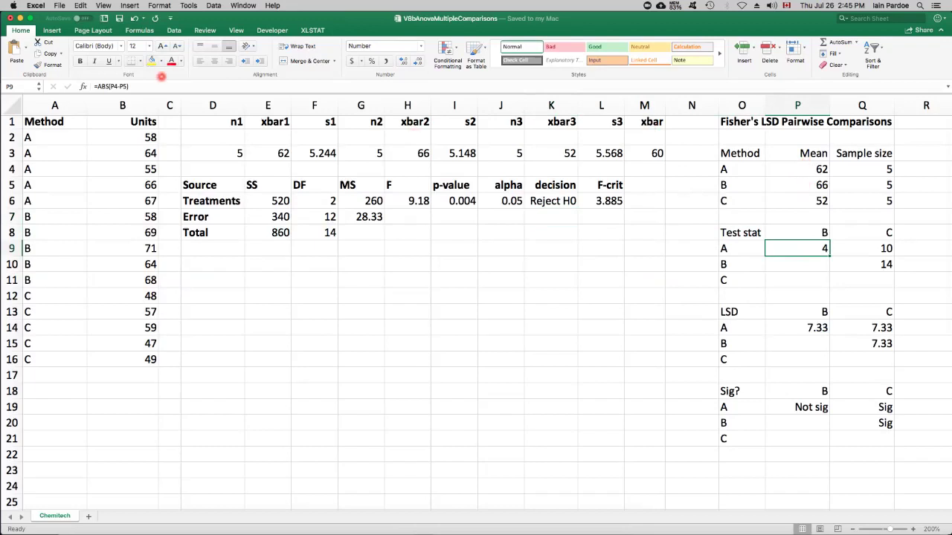
{"action": "left_click", "coordinate": [163, 88]}
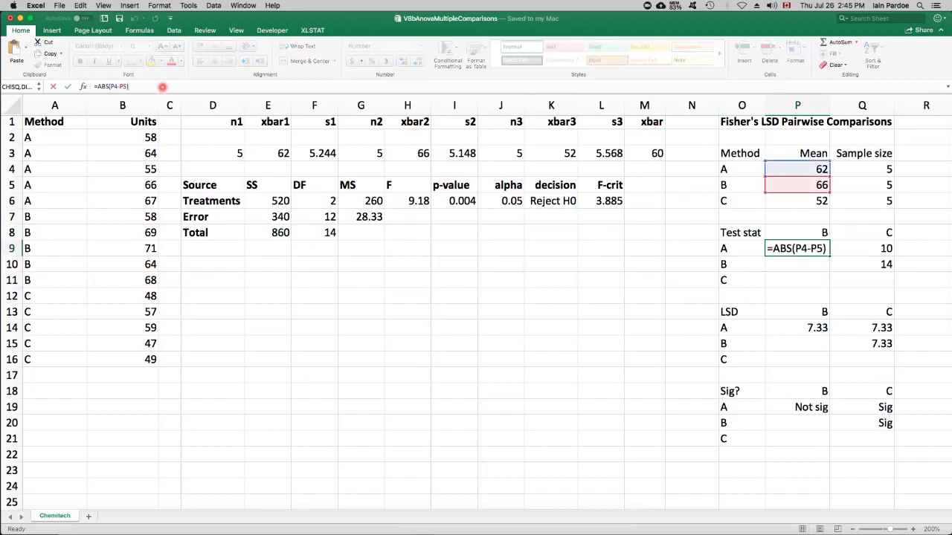
{"action": "key", "text": "Tab"}
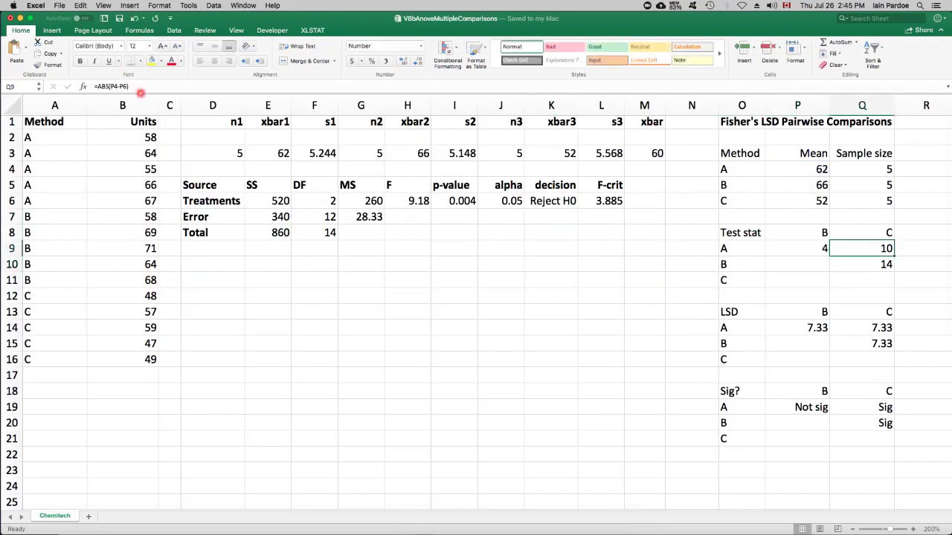
{"action": "left_click", "coordinate": [144, 86]}
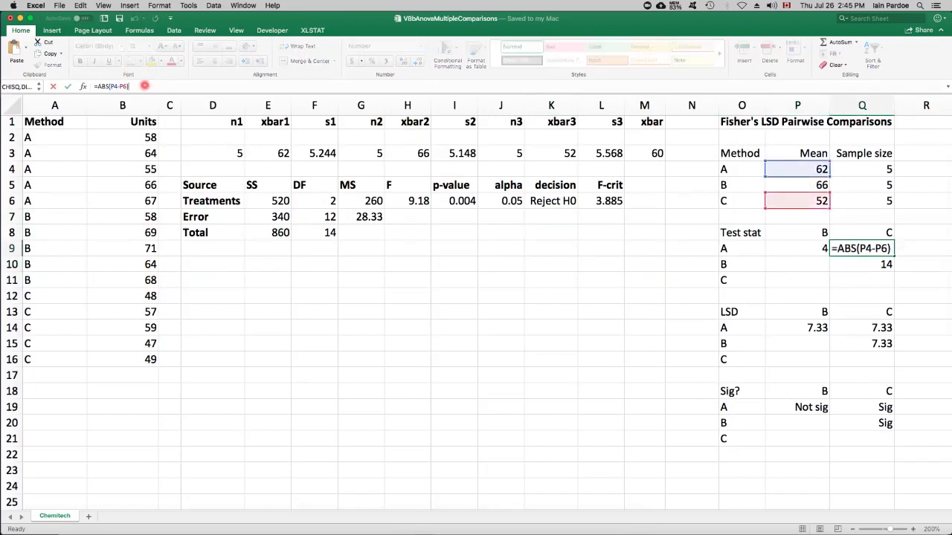
{"action": "key", "text": "Return"}
{"action": "left_click", "coordinate": [144, 86]}
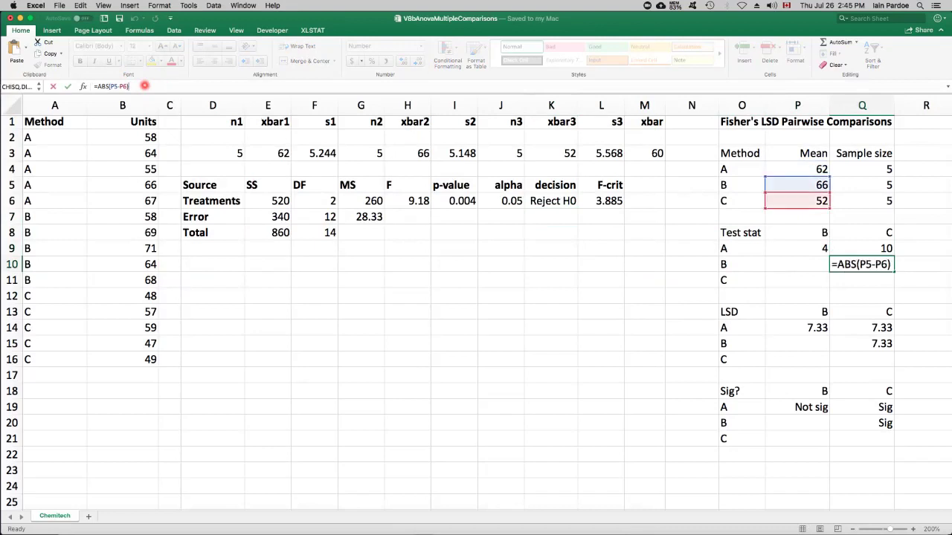
{"action": "key", "text": "Return"}
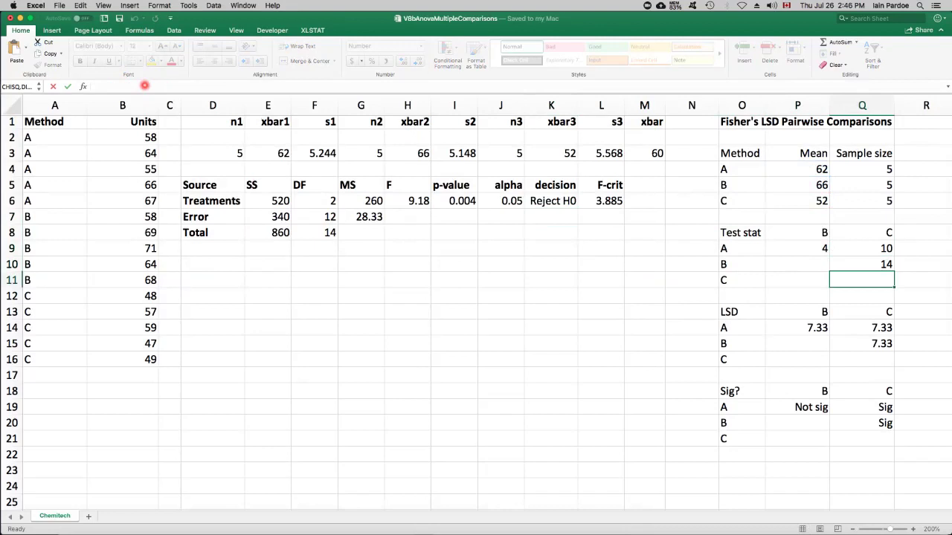
{"action": "key", "text": "Down"}
{"action": "key", "text": "Down"}
{"action": "key", "text": "Down"}
{"action": "key", "text": "Left"}
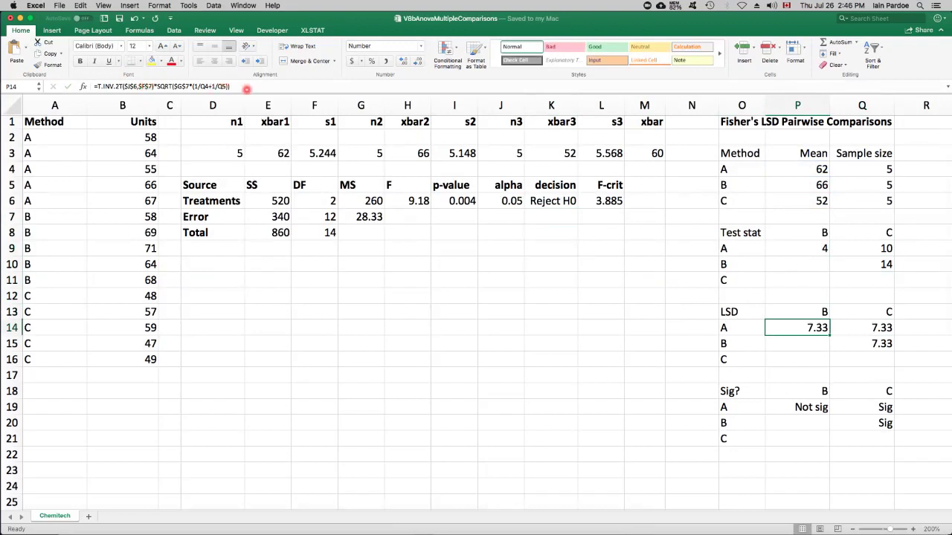
{"action": "left_click", "coordinate": [253, 87]}
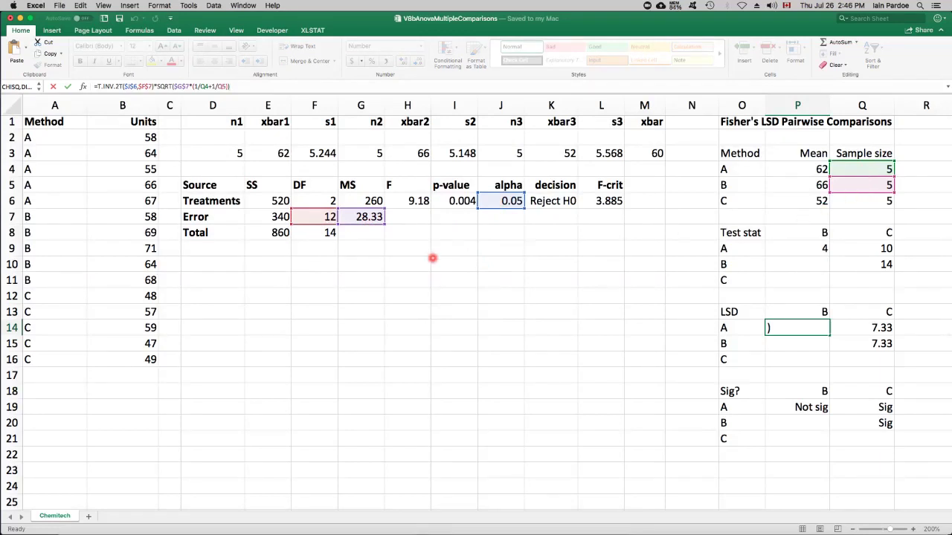
{"action": "key", "text": "Return"}
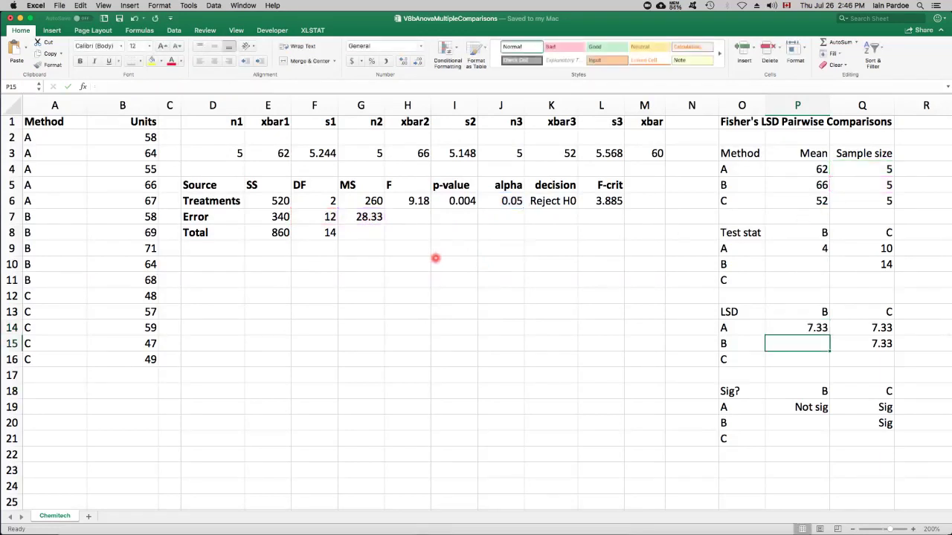
{"action": "key", "text": "Up"}
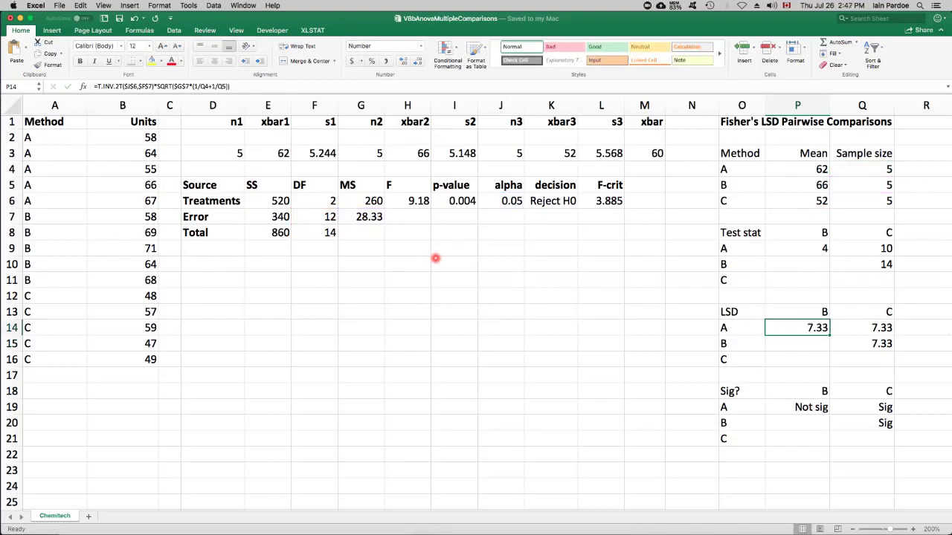
{"action": "key", "text": "Right"}
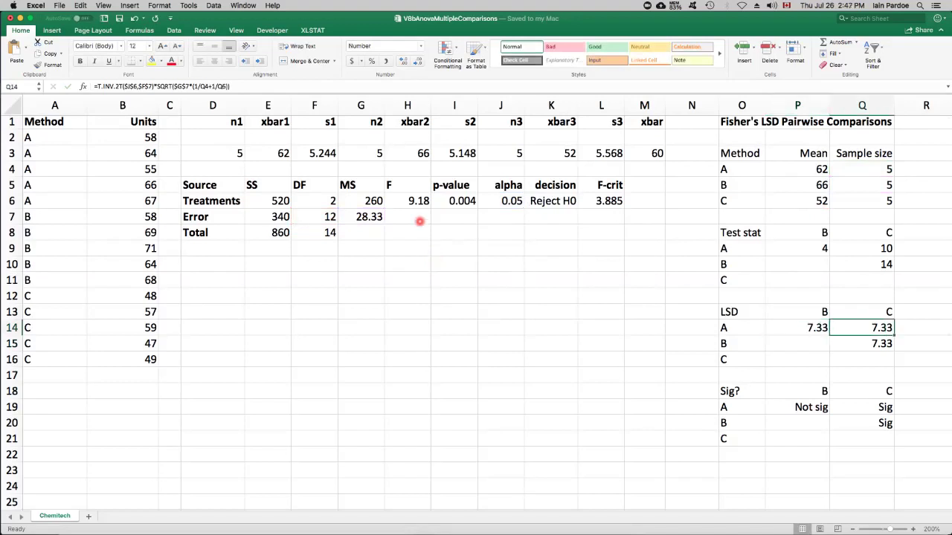
{"action": "key", "text": "Down"}
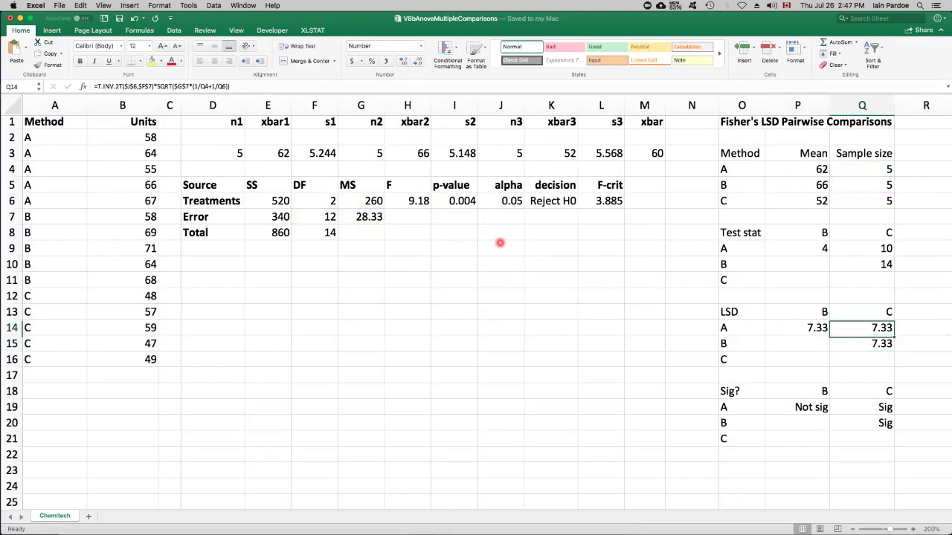
{"action": "key", "text": "Up"}
{"action": "key", "text": "Left"}
{"action": "key", "text": "Right"}
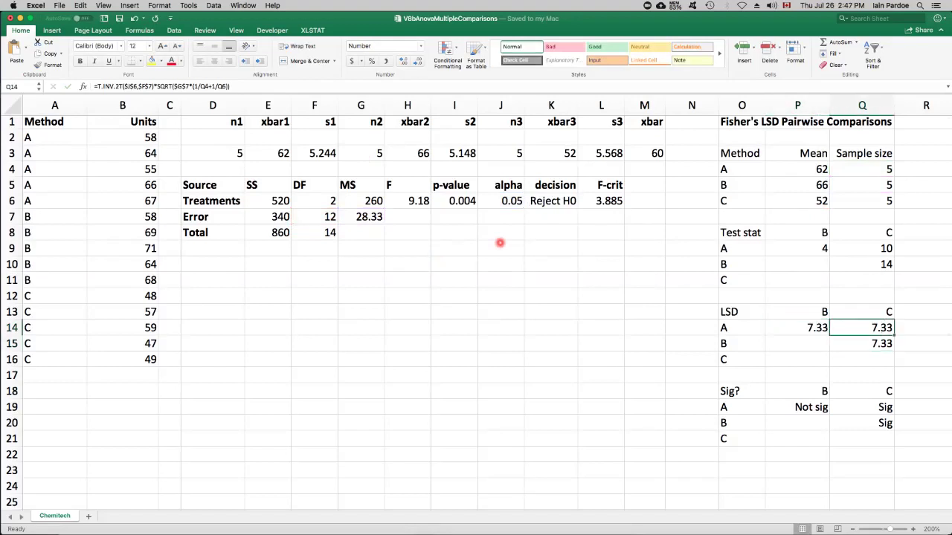
{"action": "key", "text": "Down"}
{"action": "key", "text": "Up"}
{"action": "left_click_drag", "start_coordinate": [864, 171], "coordinate": [867, 194]}
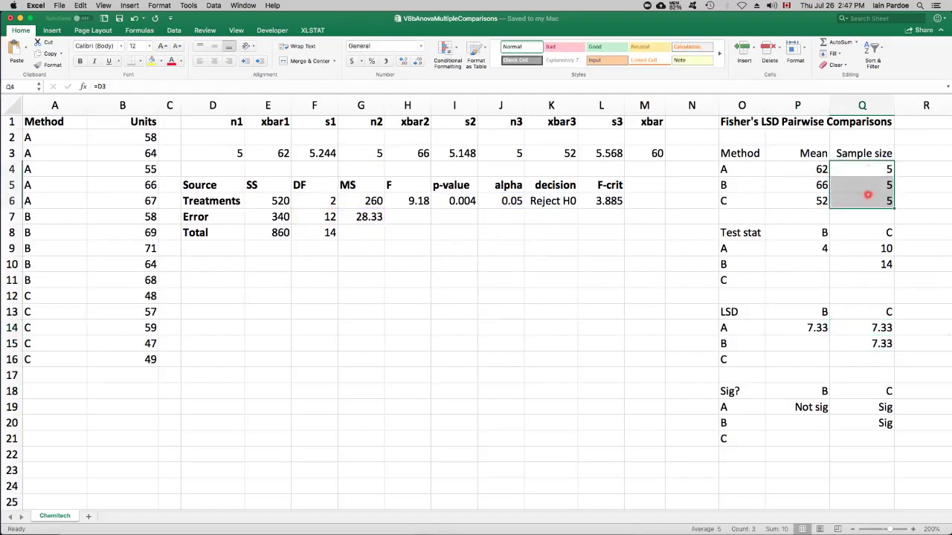
{"action": "left_click_drag", "start_coordinate": [810, 327], "coordinate": [851, 339]}
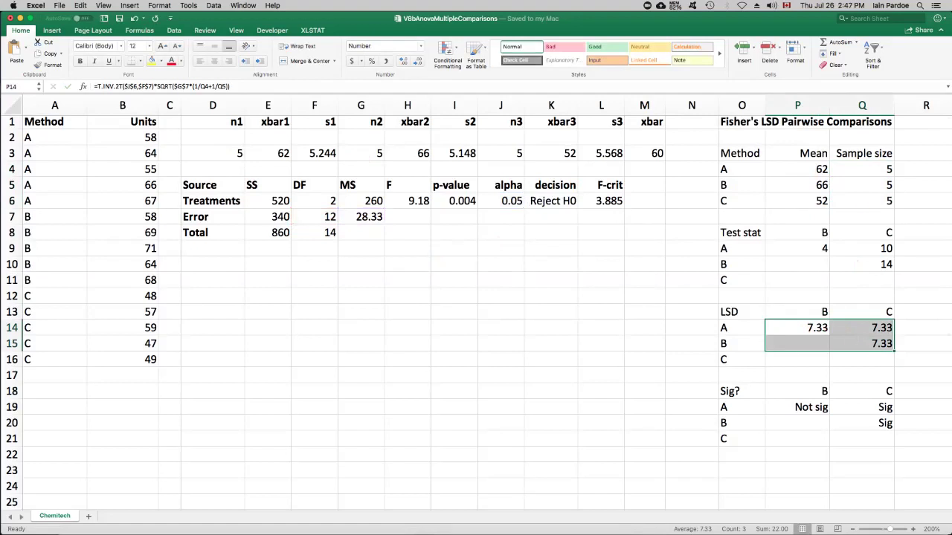
{"action": "left_click_drag", "start_coordinate": [862, 173], "coordinate": [863, 201]}
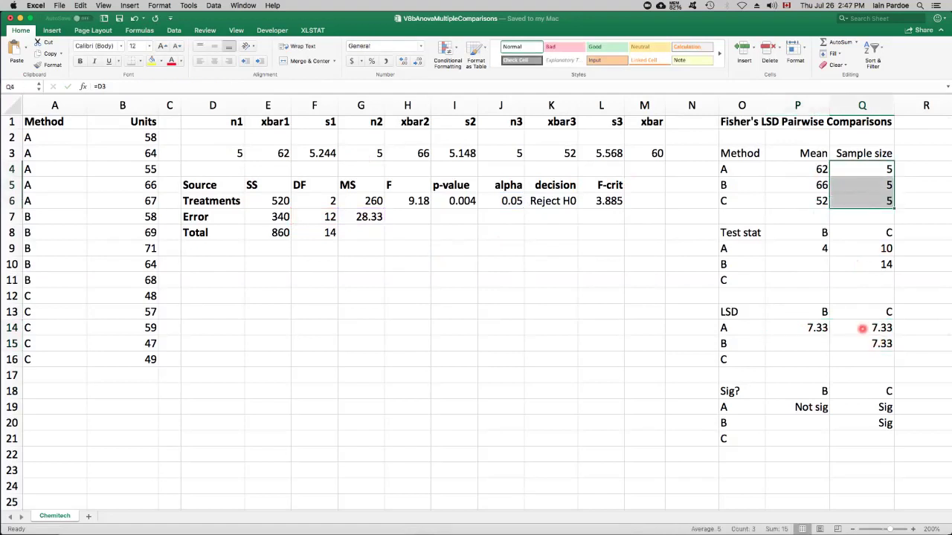
{"action": "left_click", "coordinate": [861, 328]}
{"action": "scroll", "coordinate": [843, 347], "scroll_direction": "down", "scroll_amount": 1}
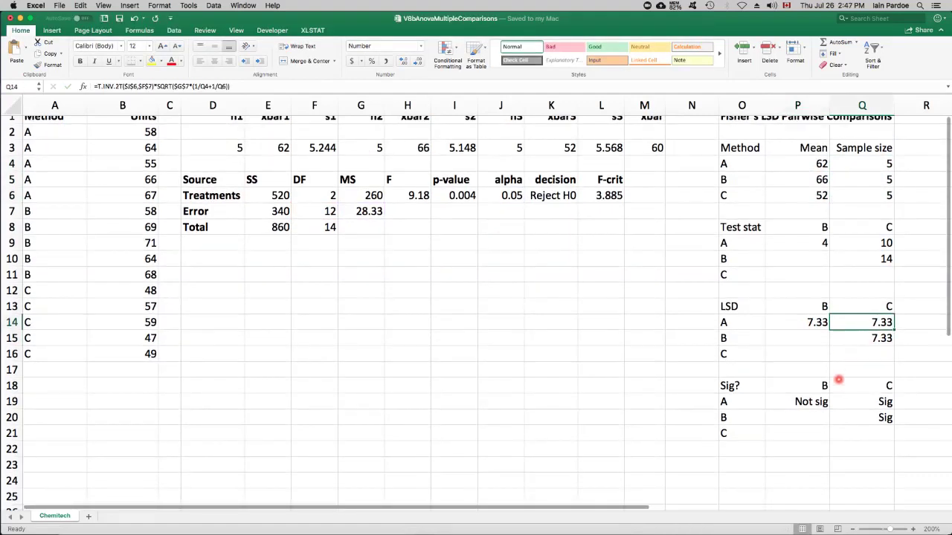
{"action": "left_click", "coordinate": [794, 398]}
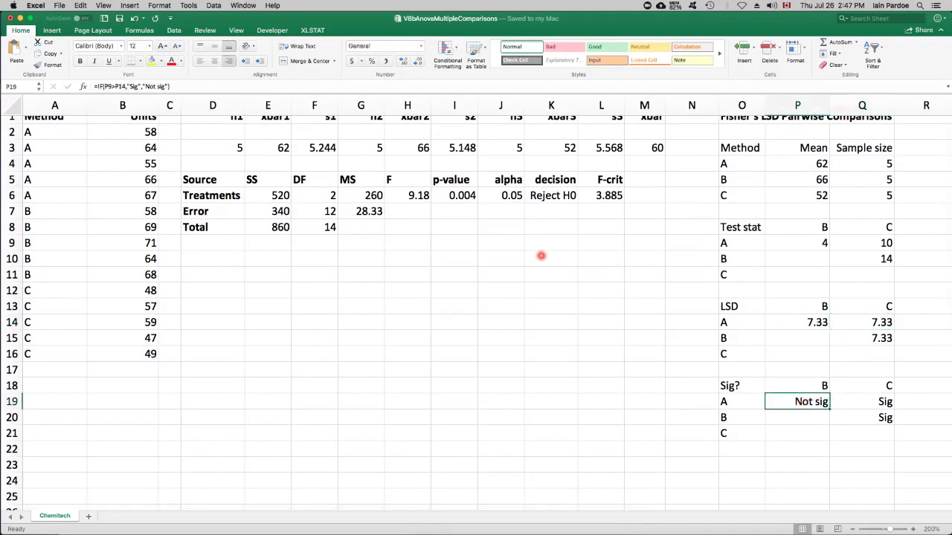
{"action": "left_click", "coordinate": [220, 87]}
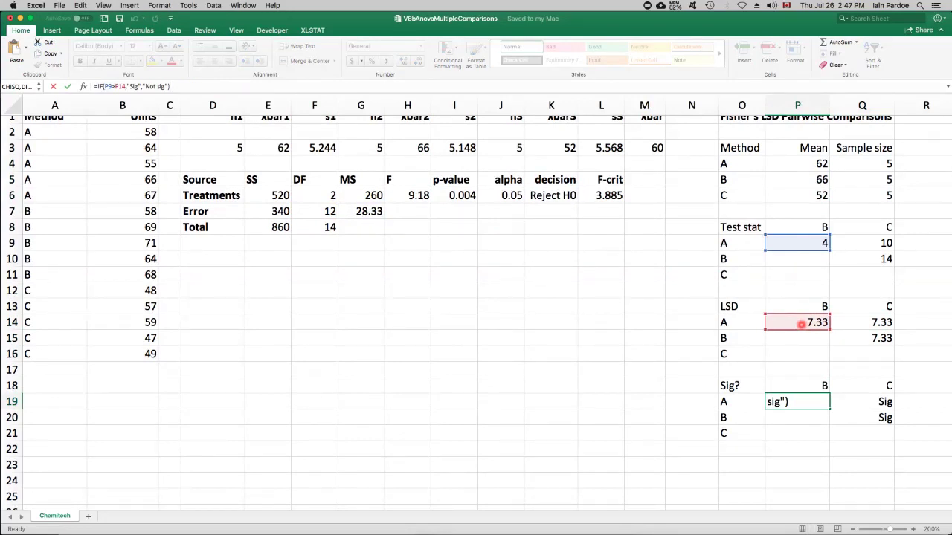
{"action": "scroll", "coordinate": [801, 323], "scroll_direction": "up", "scroll_amount": 1}
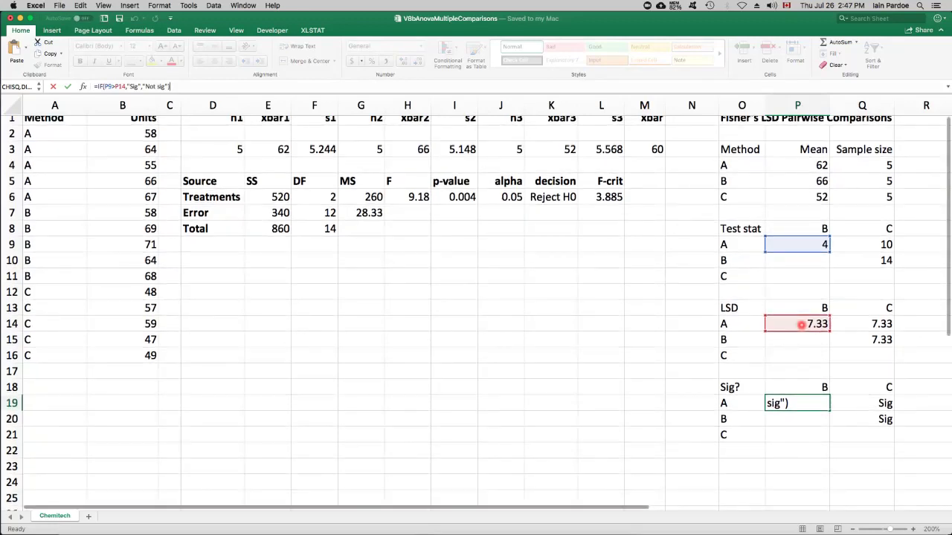
{"action": "scroll", "coordinate": [800, 324], "scroll_direction": "up", "scroll_amount": 1}
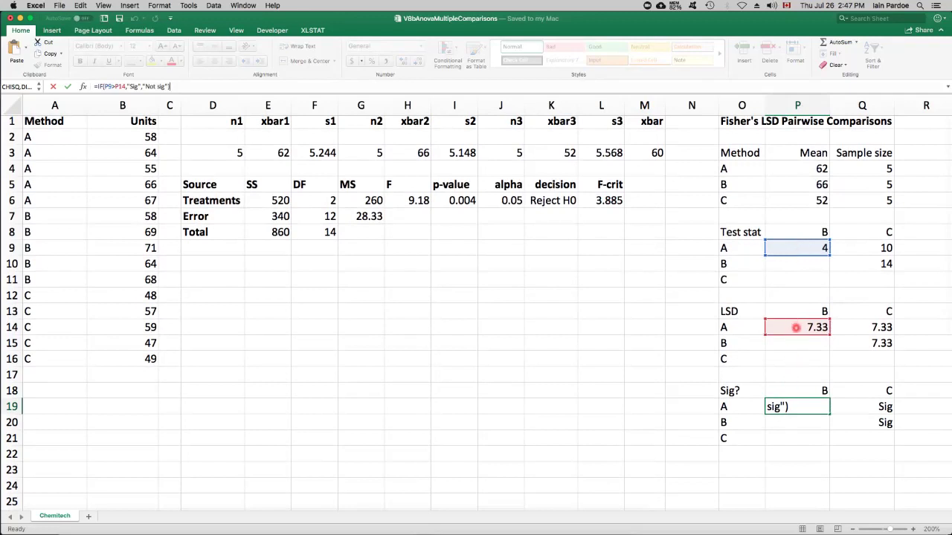
{"action": "key", "text": "Return"}
{"action": "key", "text": "Up"}
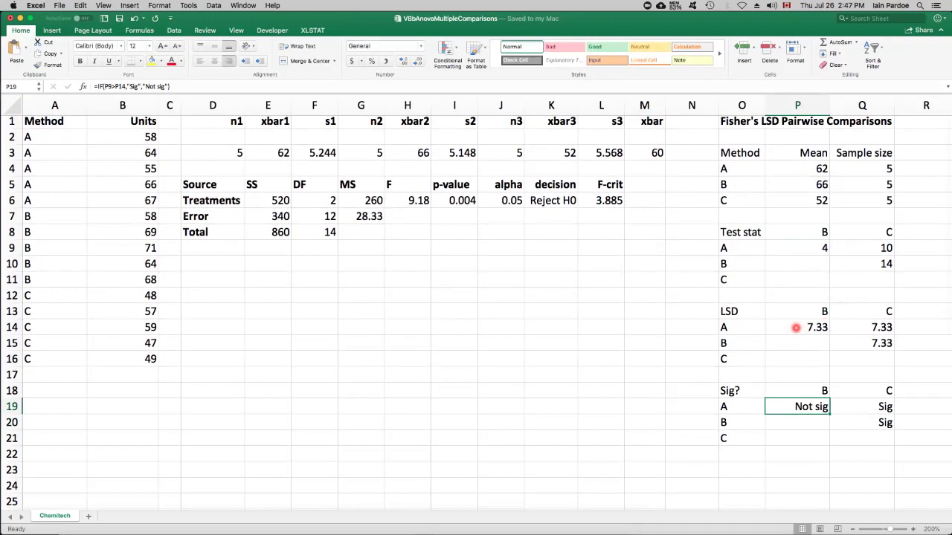
{"action": "left_click_drag", "start_coordinate": [802, 169], "coordinate": [804, 193]}
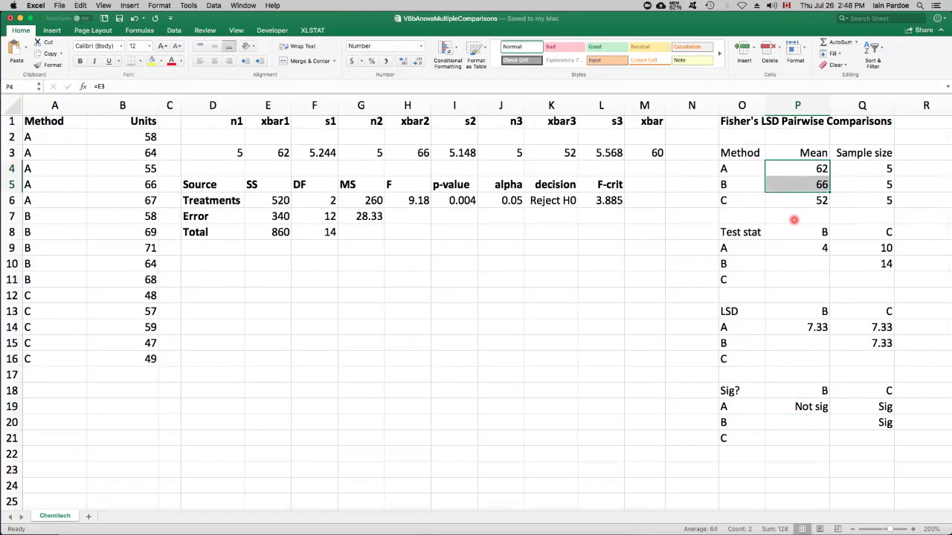
{"action": "key", "text": "Return"}
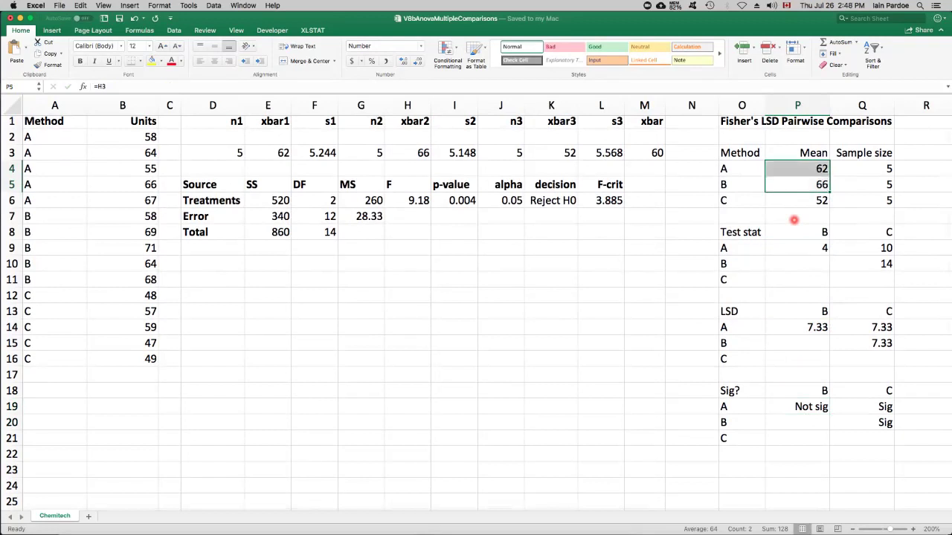
{"action": "left_click", "coordinate": [856, 327]}
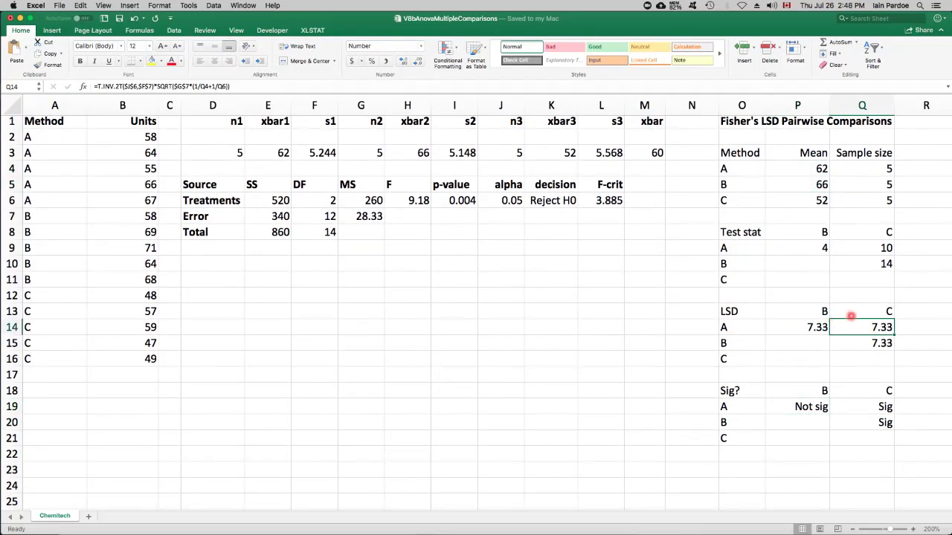
{"action": "double_click", "coordinate": [861, 406]}
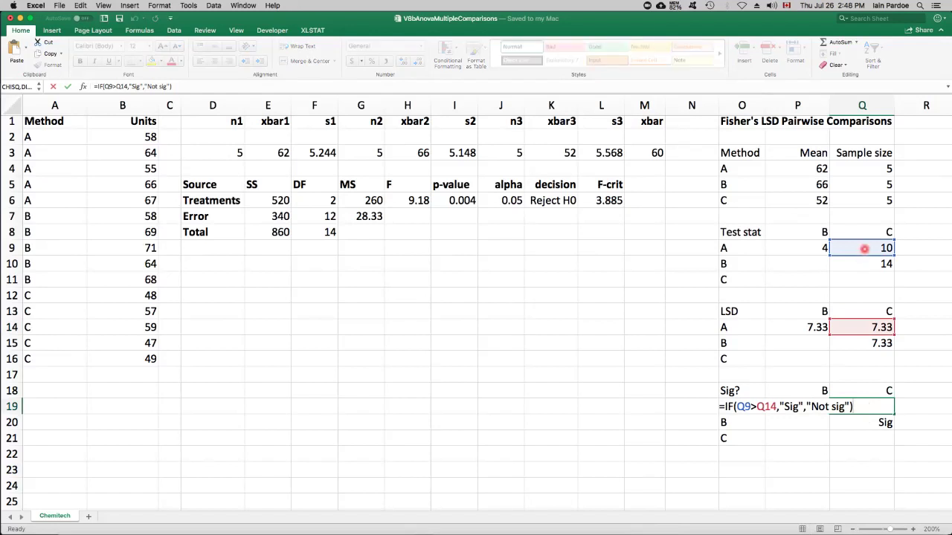
{"action": "double_click", "coordinate": [864, 249]}
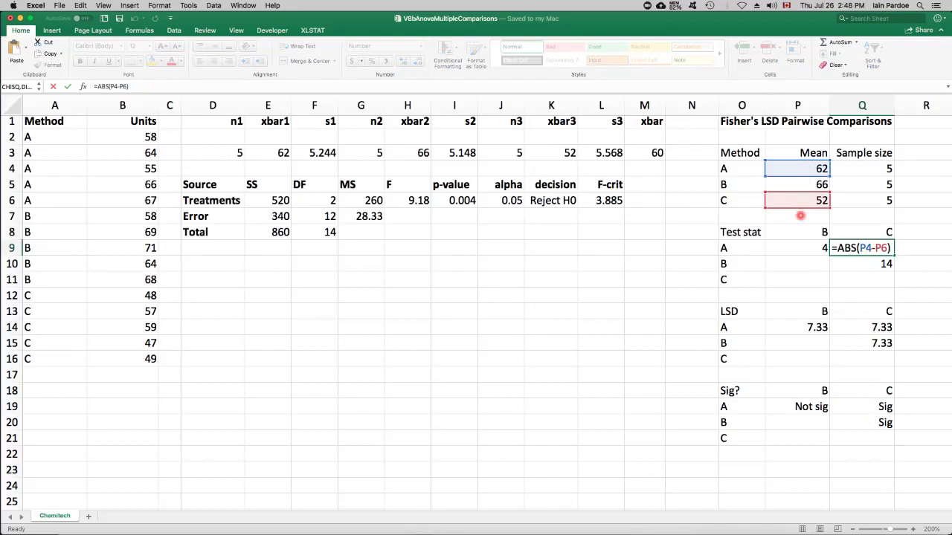
{"action": "key", "text": "Return"}
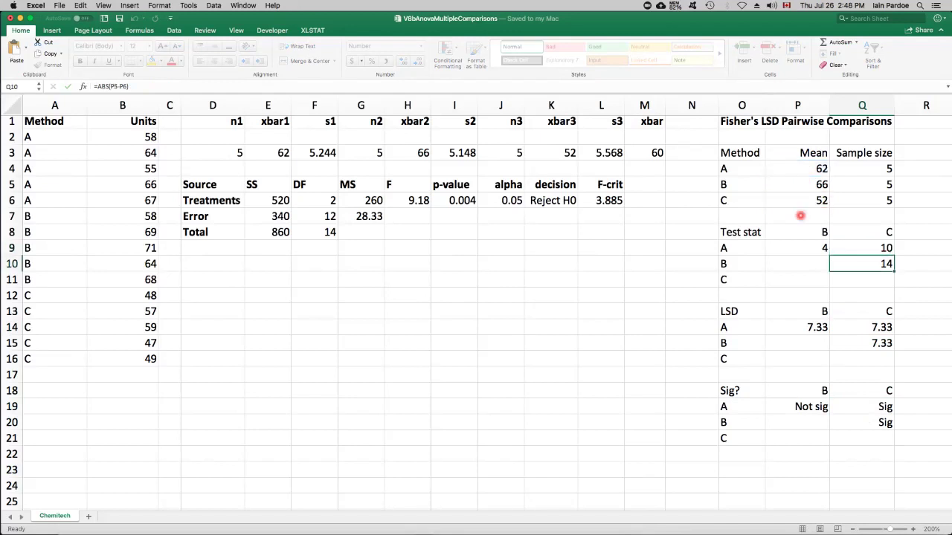
{"action": "left_click", "coordinate": [854, 405]}
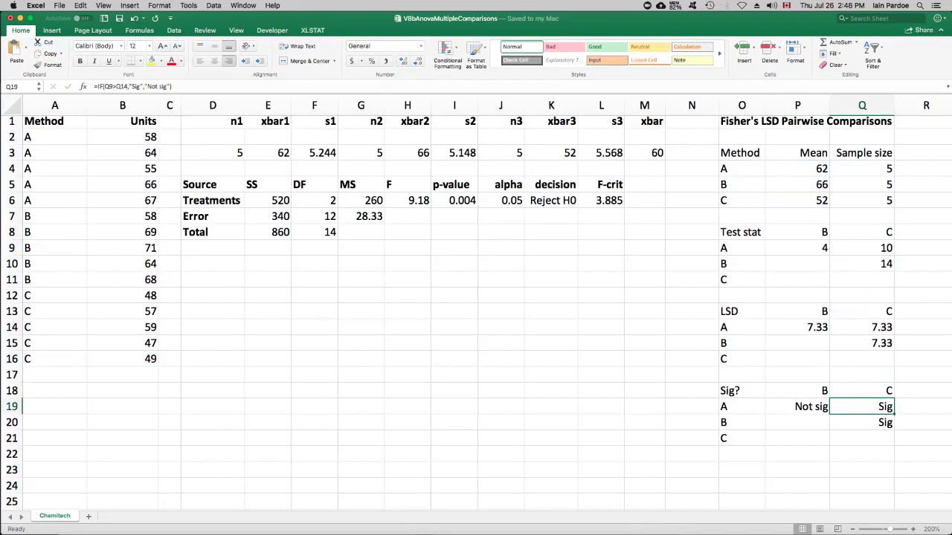
{"action": "double_click", "coordinate": [866, 263]}
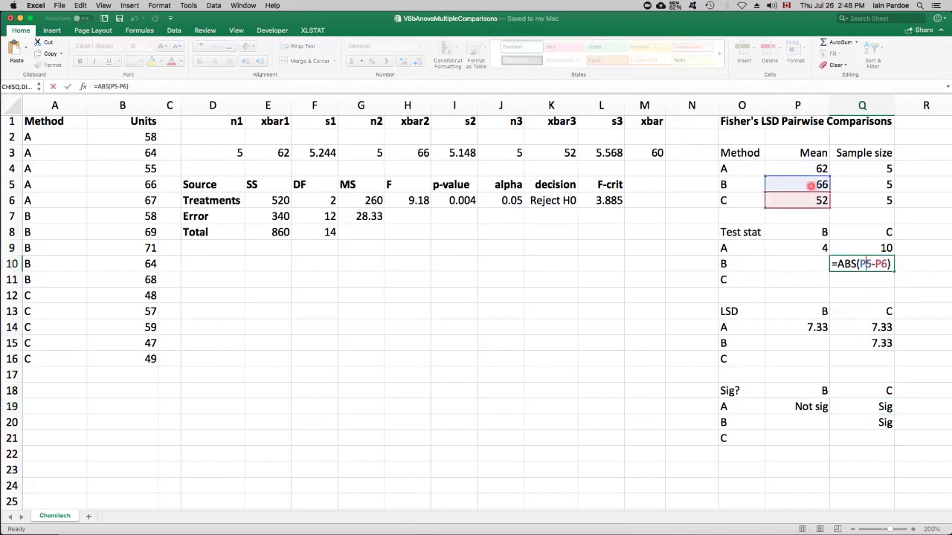
{"action": "key", "text": "Return"}
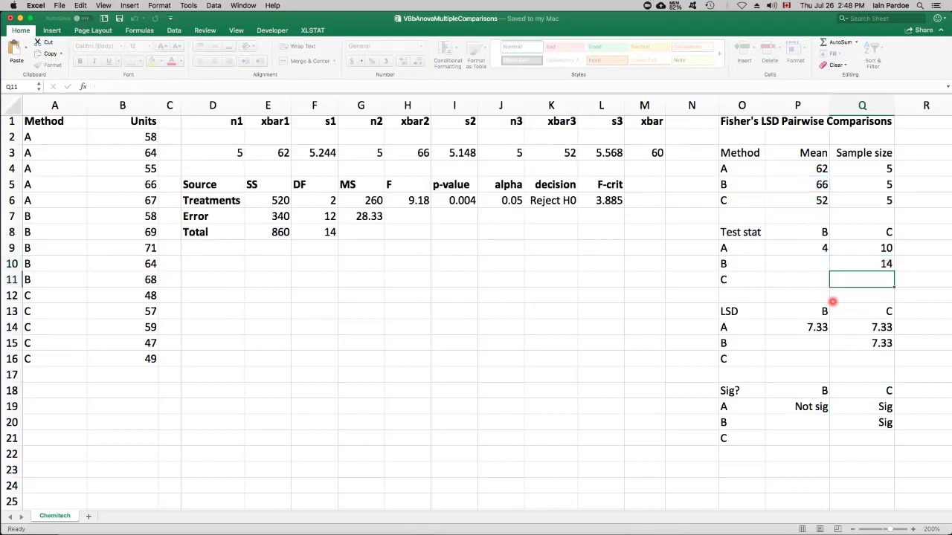
{"action": "left_click", "coordinate": [862, 423]}
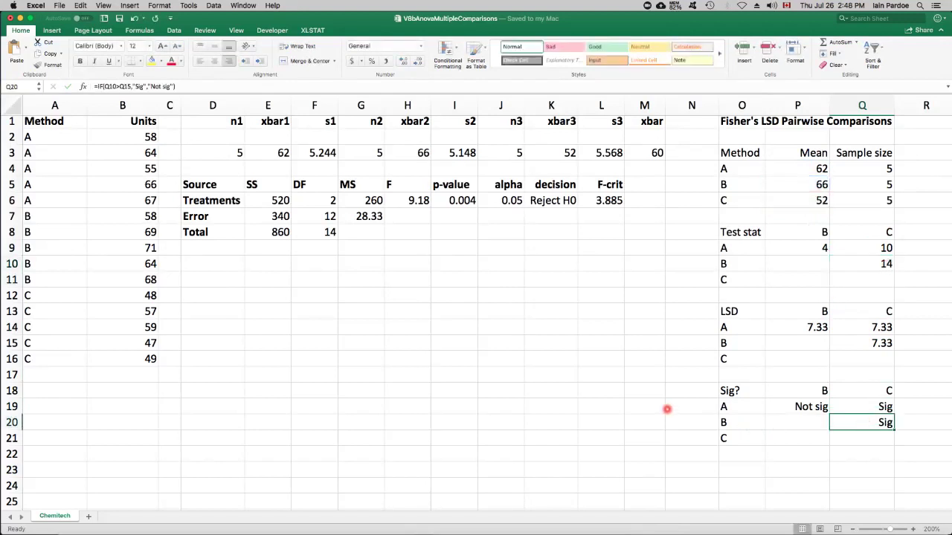
{"action": "key", "text": "Left"}
{"action": "key", "text": "Left"}
{"action": "key", "text": "Left"}
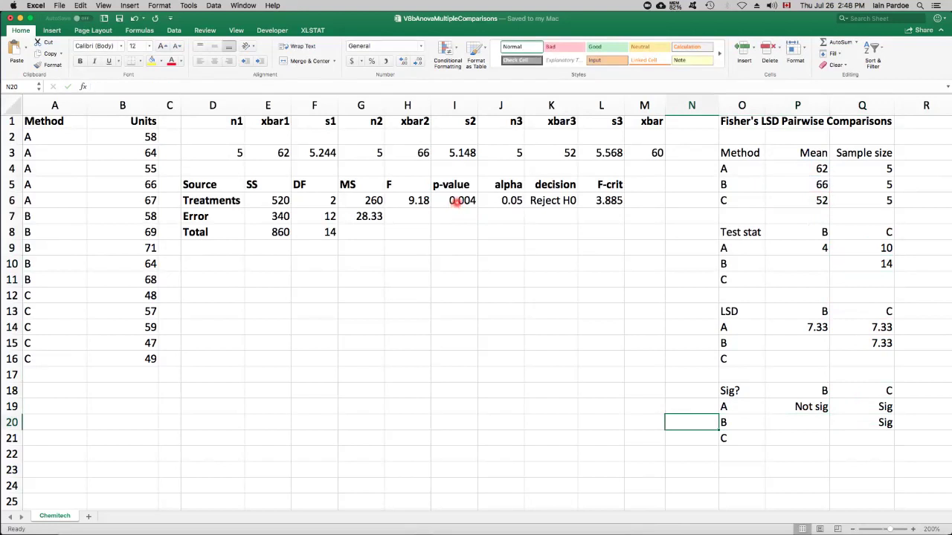
{"action": "left_click", "coordinate": [423, 202]}
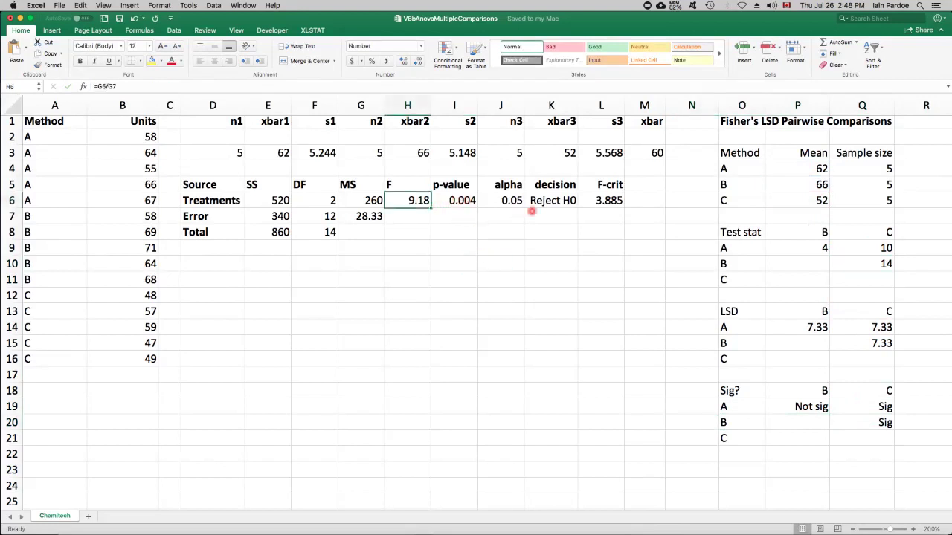
{"action": "left_click", "coordinate": [548, 201]}
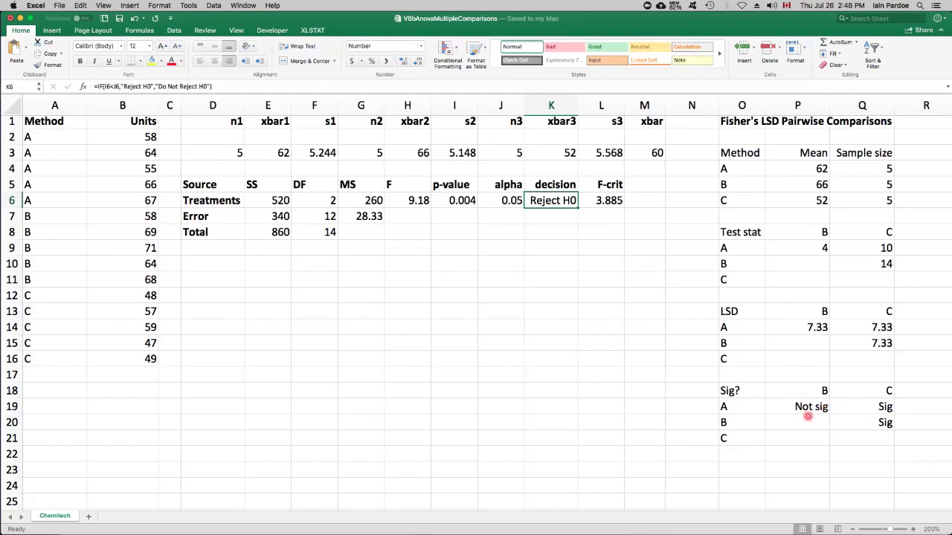
{"action": "left_click", "coordinate": [803, 408]}
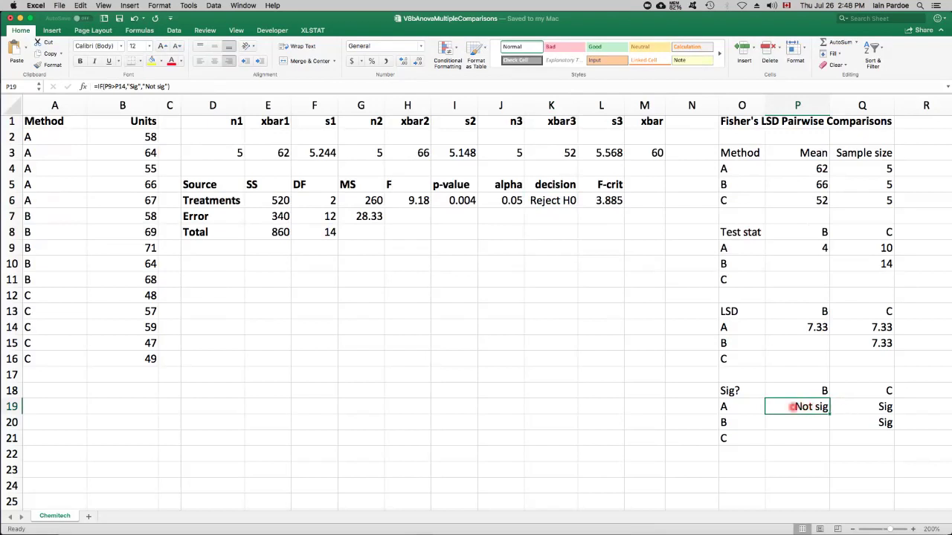
{"action": "left_click", "coordinate": [741, 406]}
{"action": "left_click", "coordinate": [852, 406]}
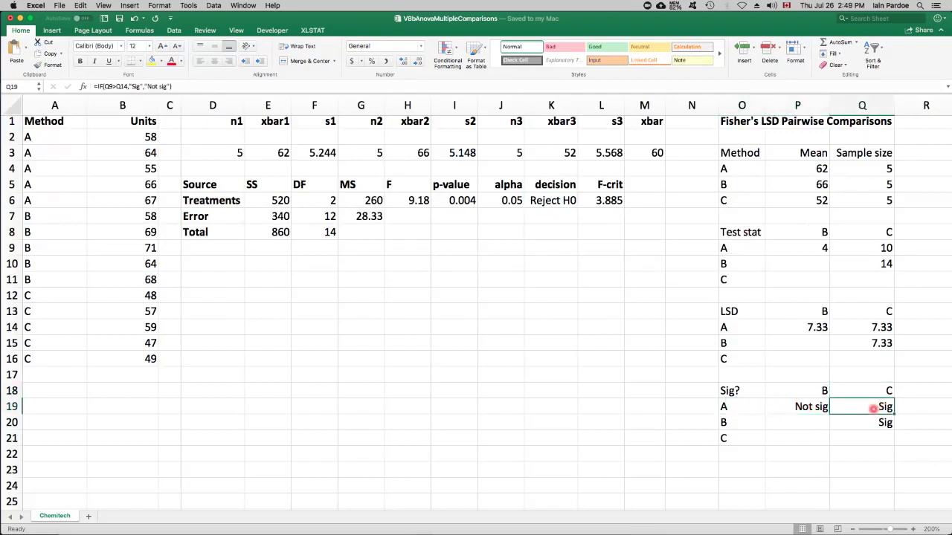
{"action": "left_click", "coordinate": [741, 423]}
{"action": "left_click", "coordinate": [866, 391]}
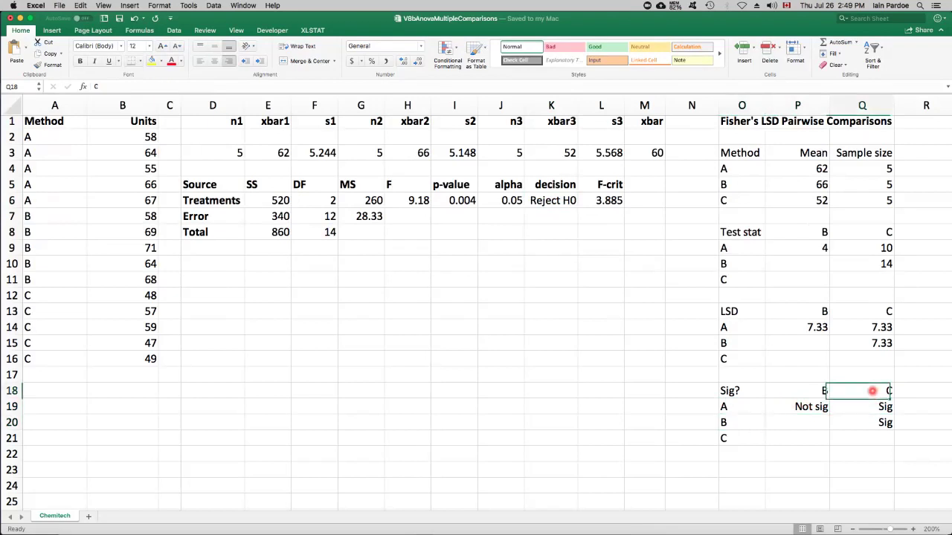
{"action": "left_click", "coordinate": [878, 423]}
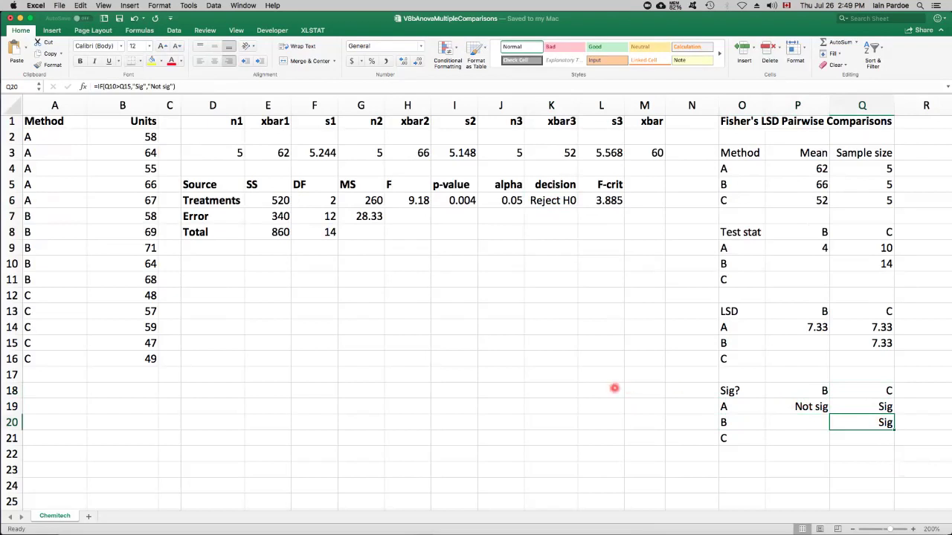
{"action": "scroll", "coordinate": [614, 388], "scroll_direction": "up", "scroll_amount": 1}
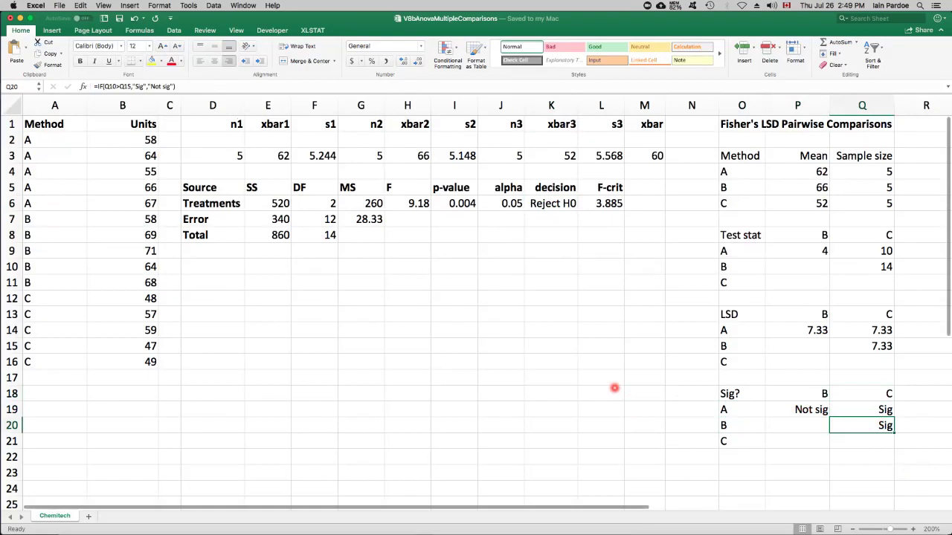